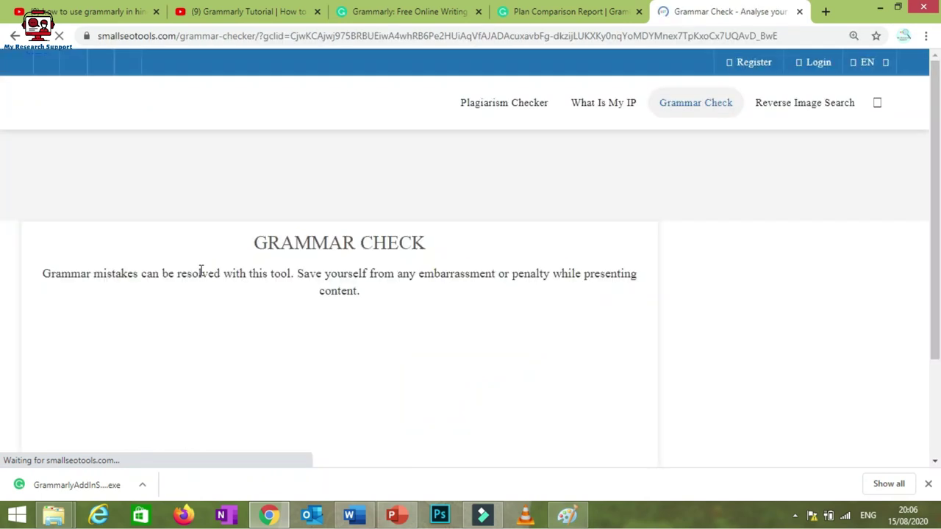
- Paste the Word document's automobile paragraphs over the checker's sample text, totalling 588 characters
scroll(375, 273, "down", 5)
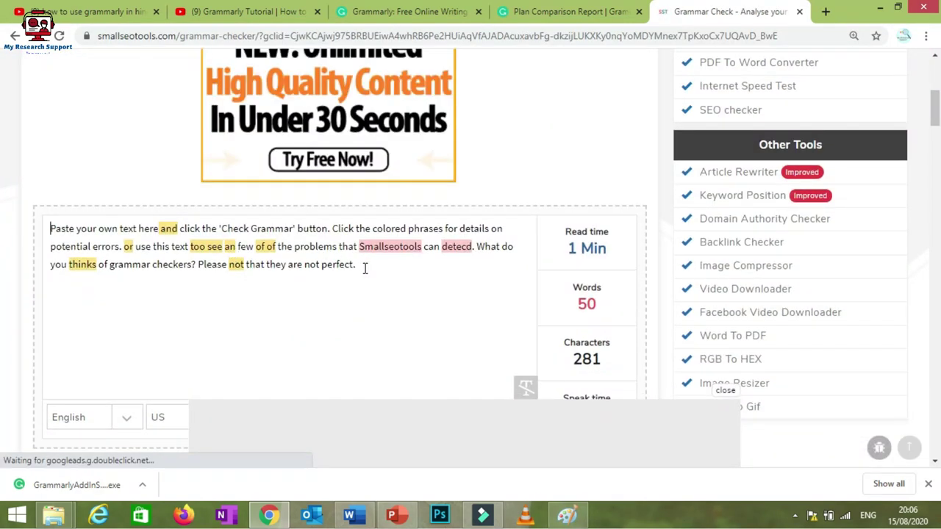
left_click_drag(50, 230, 363, 275)
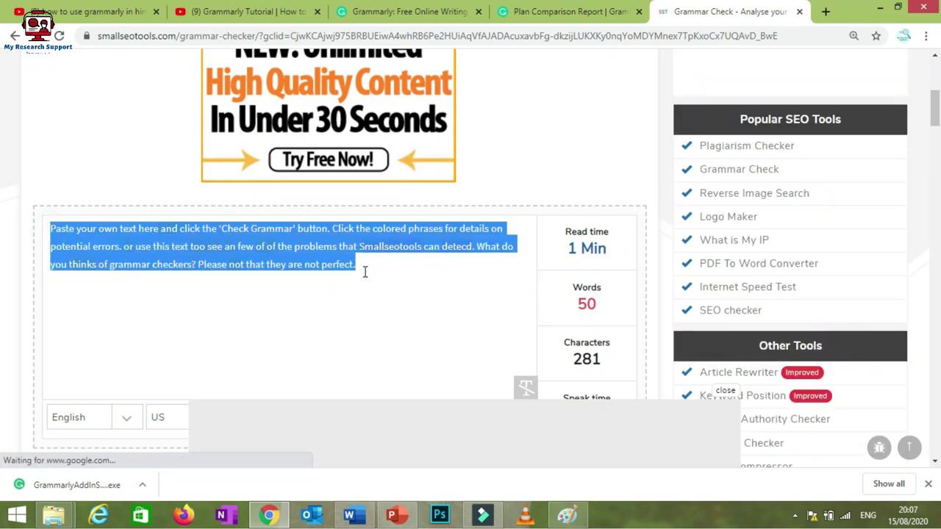
left_click(350, 514)
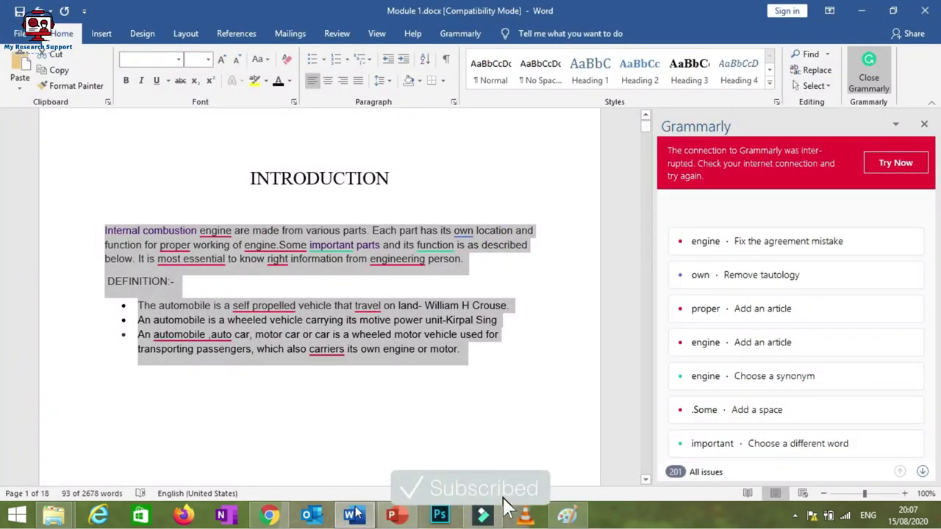
left_click(269, 514)
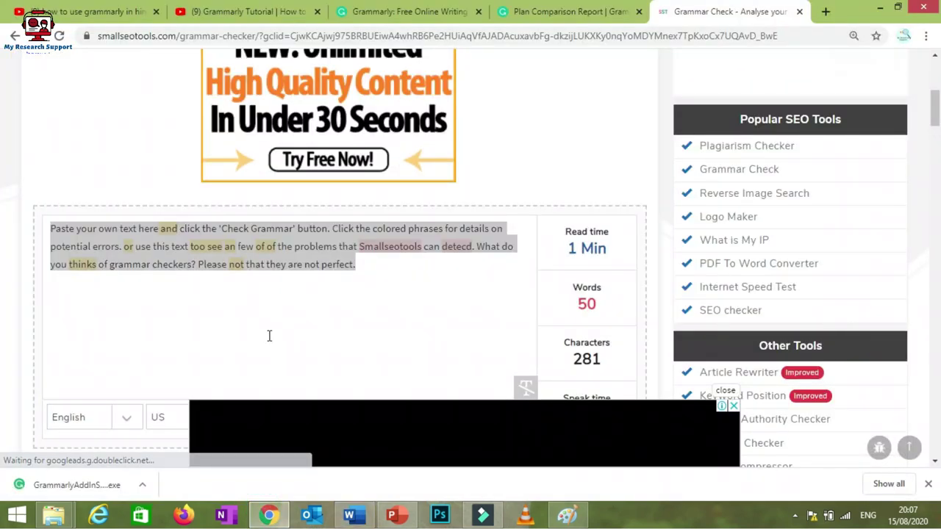
type("Internal combustion engine are made from various parts. Each part has its own location and function for proper working of engine.Some important parts and its function is as described below. It is most essential to know right information from engineering person. DEFINITION:- • The automobile is a self propelled vehicle that travel on land- William H Crouse. • An automobile is a wheeled vehicle carrying its motive power unit-Kirpal Sing • An automobile ,auto car, motor car or car is a wheeled motor vehicle used for transporting passengers, which also carriers its own engine or motor.")
scroll(309, 318, "down", 4)
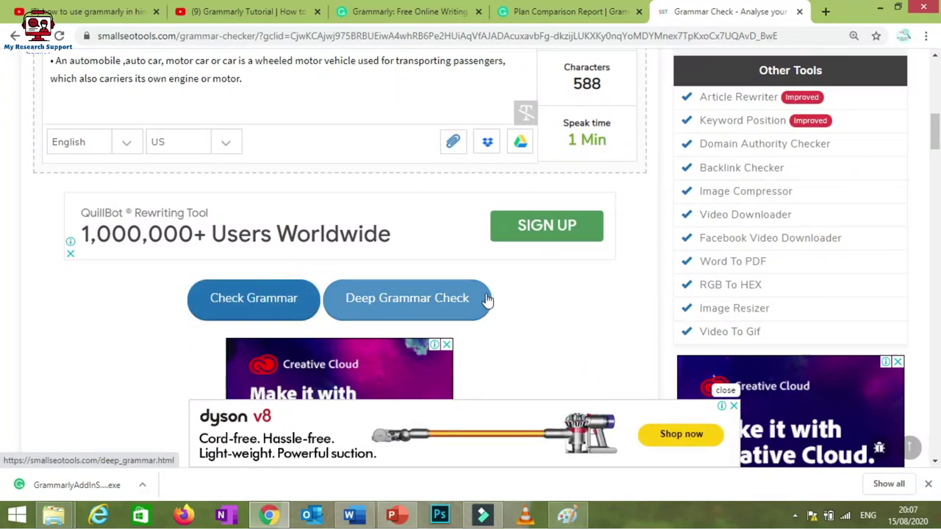
- Run Check Grammar and review flagged errors such as 'are', 'self propelled' and 'Some'
left_click(291, 292)
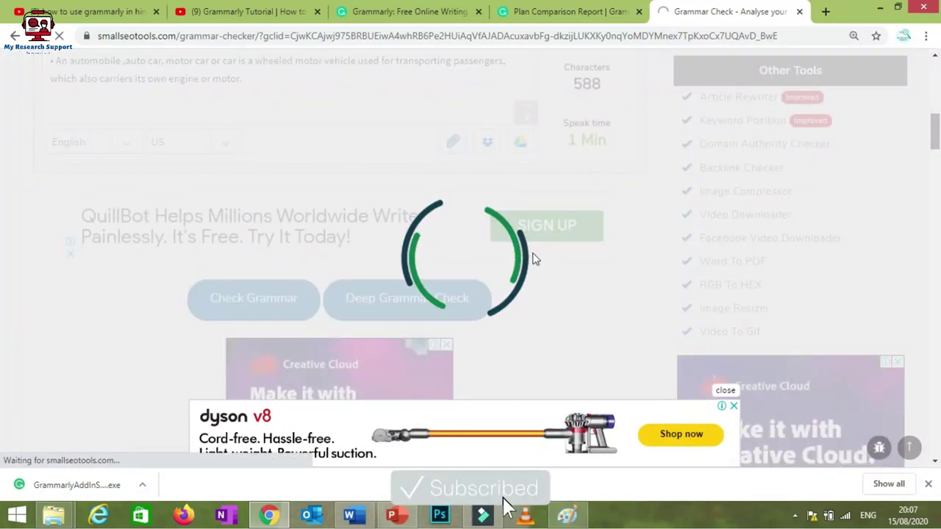
scroll(446, 298, "down", 5)
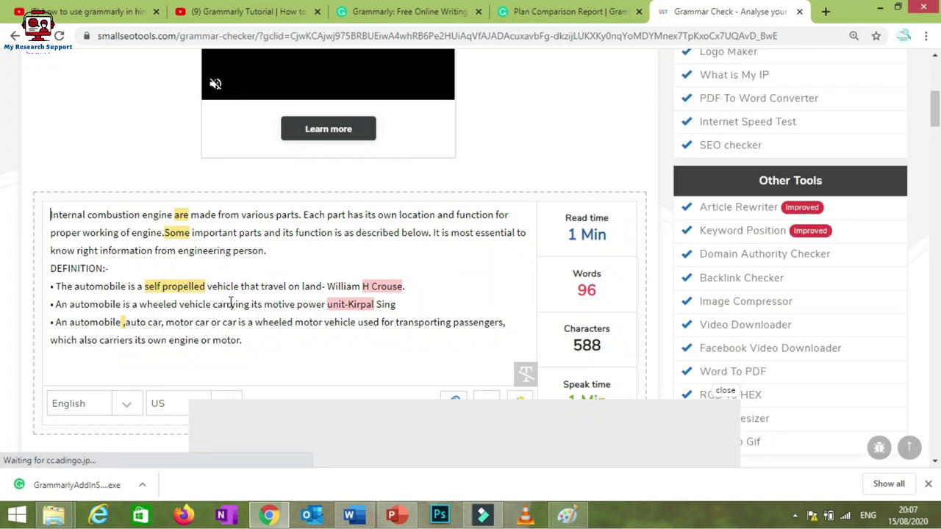
scroll(184, 275, "down", 1)
scroll(195, 267, "up", 1)
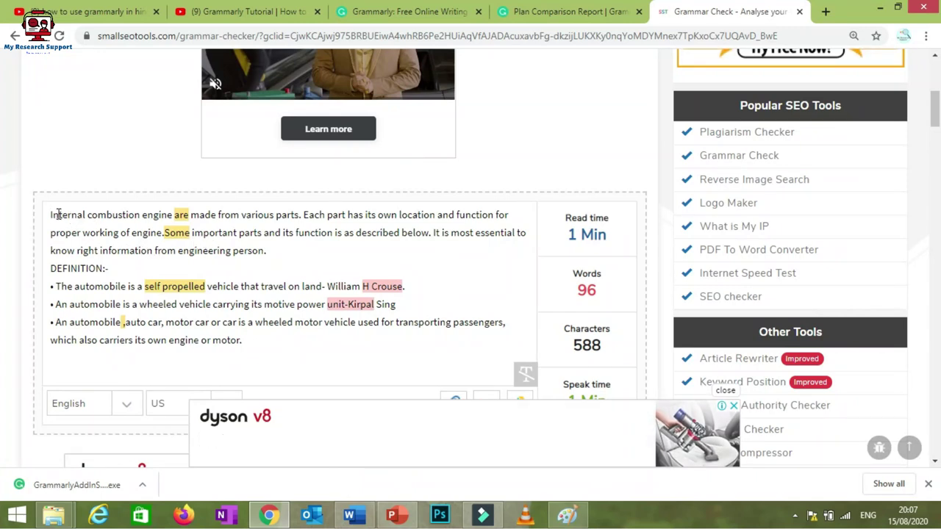
left_click(351, 515)
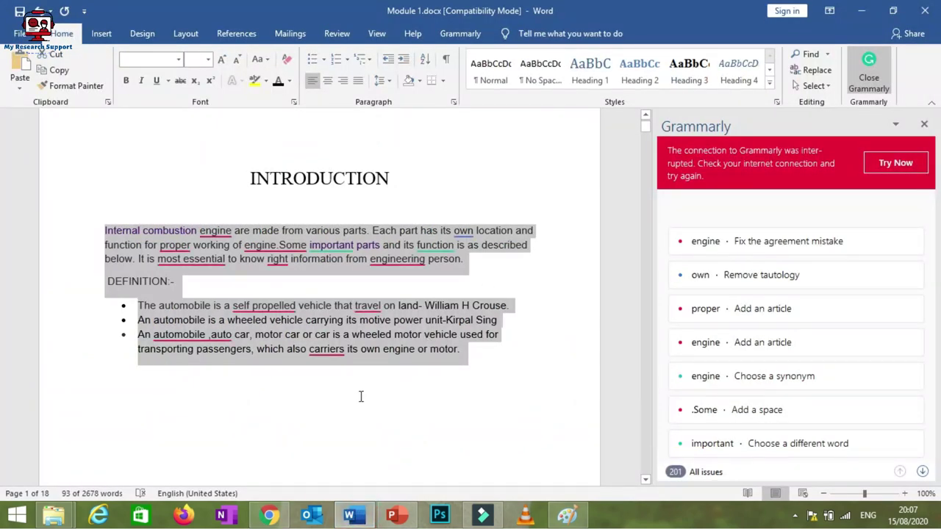
- Deselect the Word document text and show the Grammarly add-in's ribbon tools
left_click(361, 397)
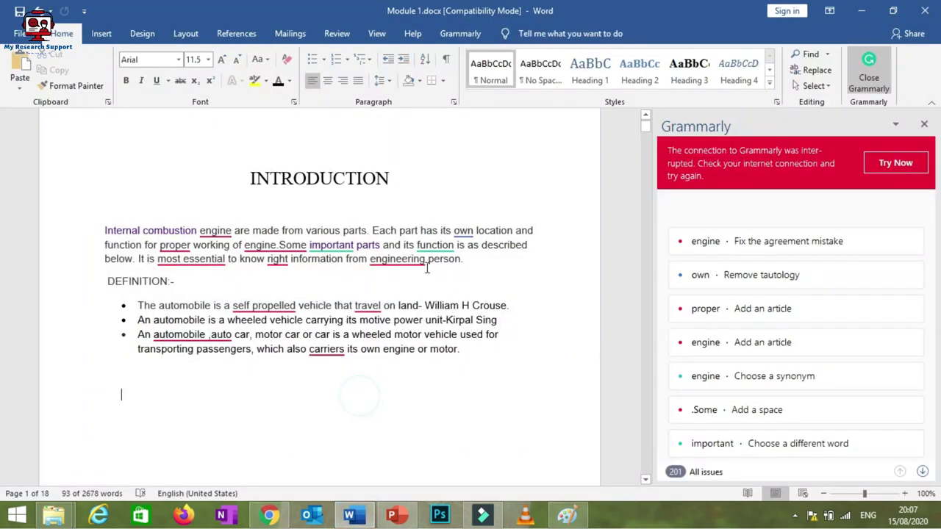
left_click(461, 34)
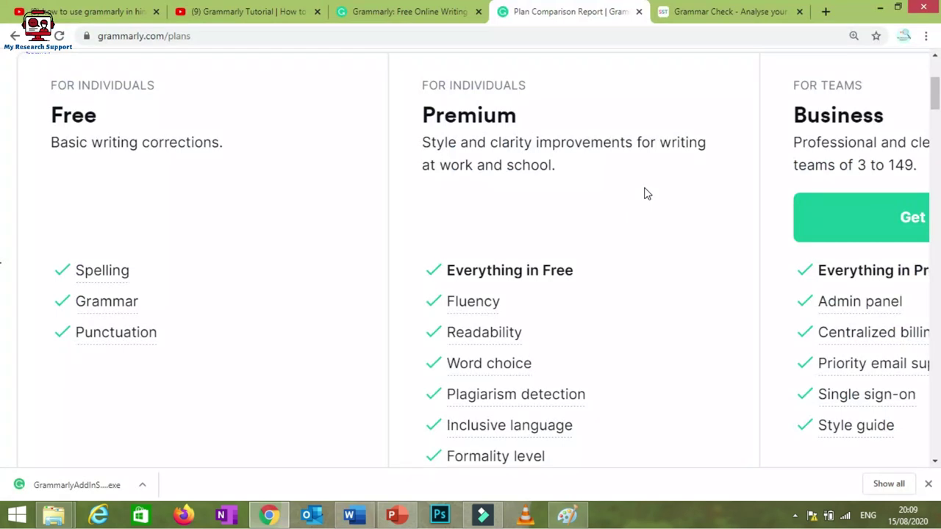
- Highlight the Free plan's spelling, grammar and punctuation features and compare them with Premium's
left_click_drag(53, 118, 544, 120)
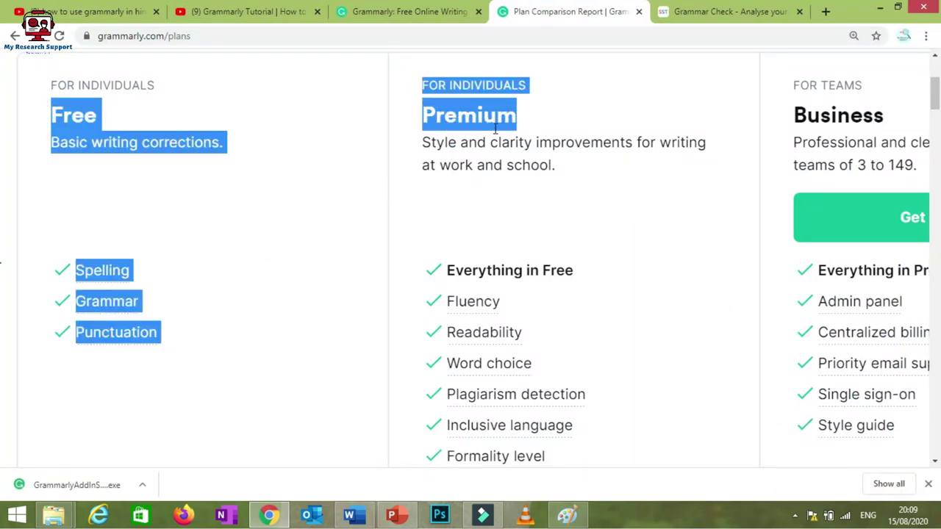
left_click(331, 166)
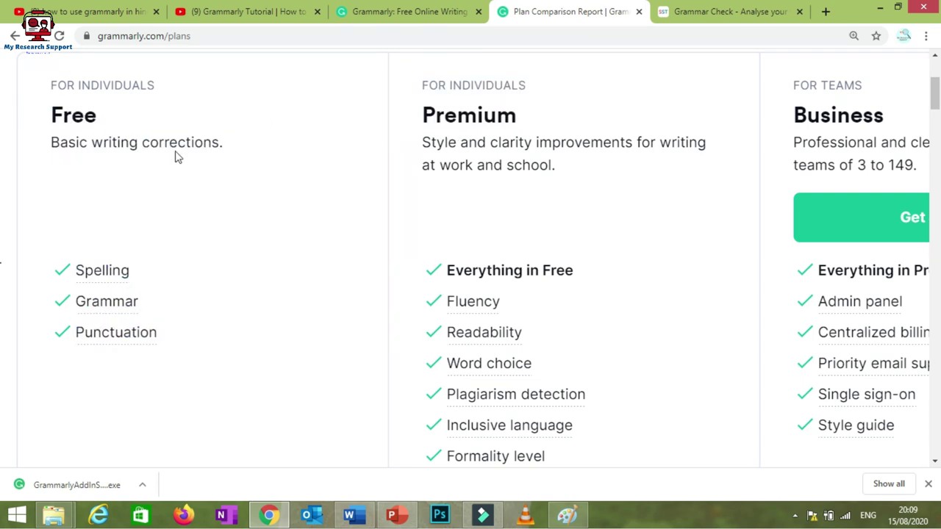
left_click_drag(48, 103, 162, 341)
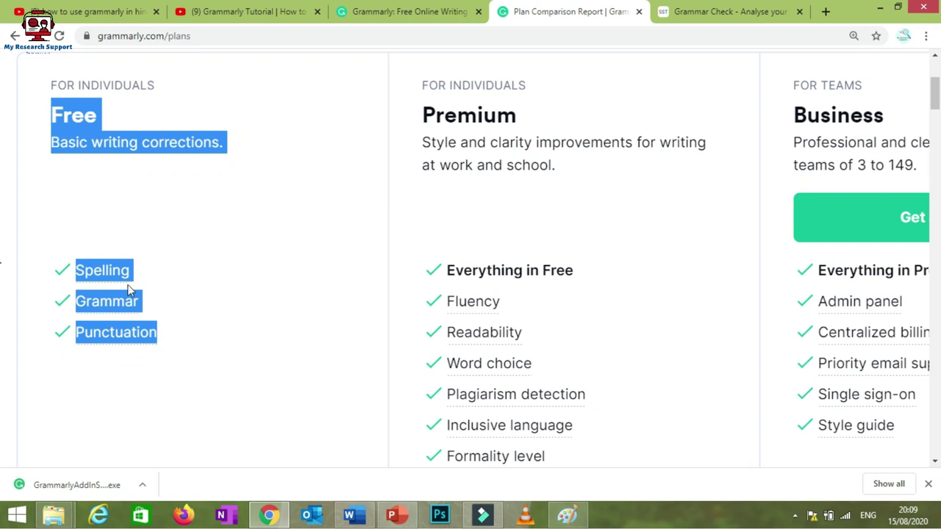
mouse_move(125, 312)
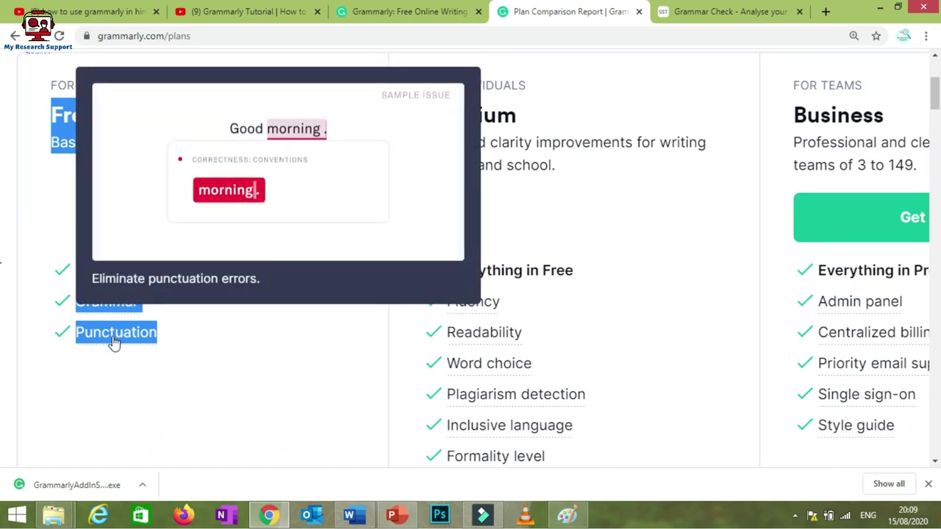
left_click(93, 368)
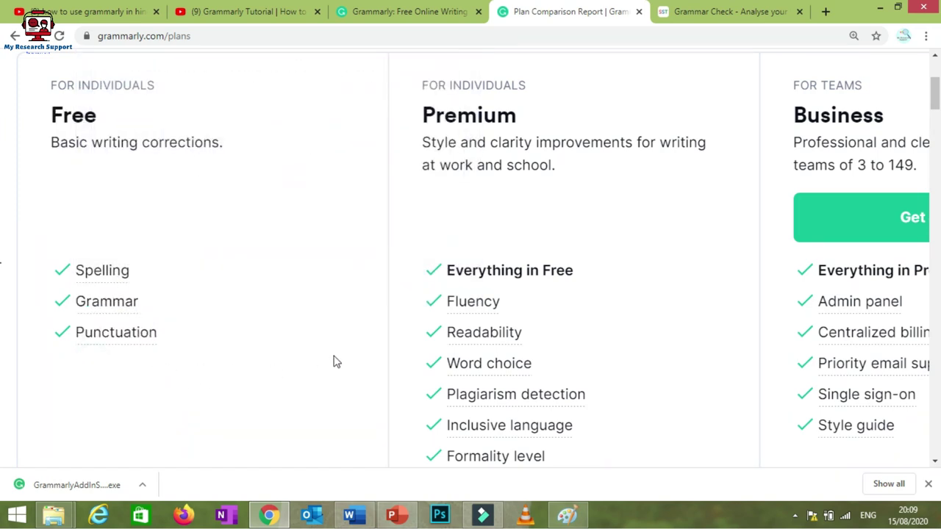
scroll(383, 375, "down", 1)
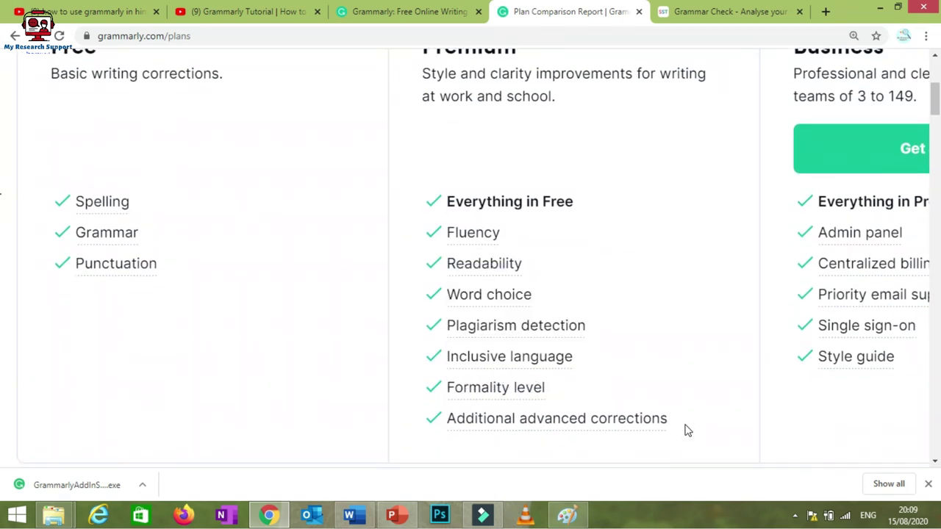
scroll(688, 426, "up", 1)
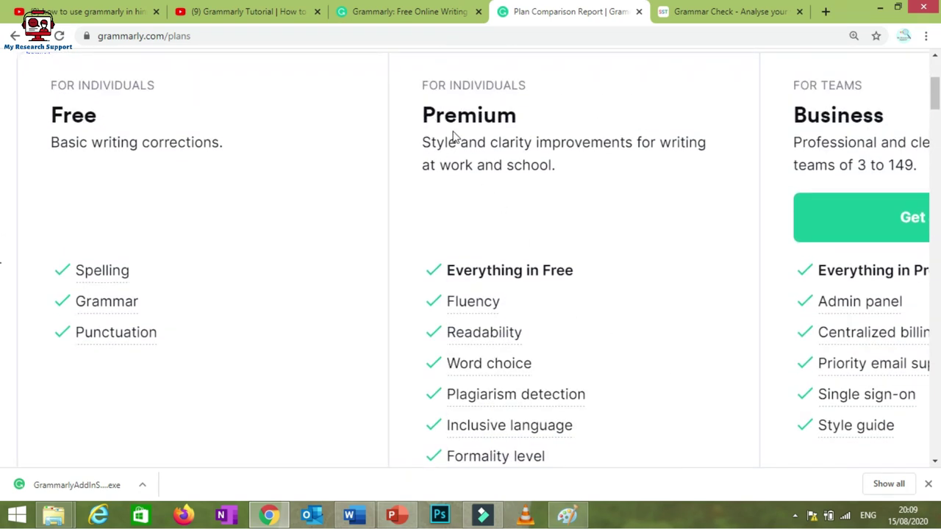
scroll(456, 176, "down", 1)
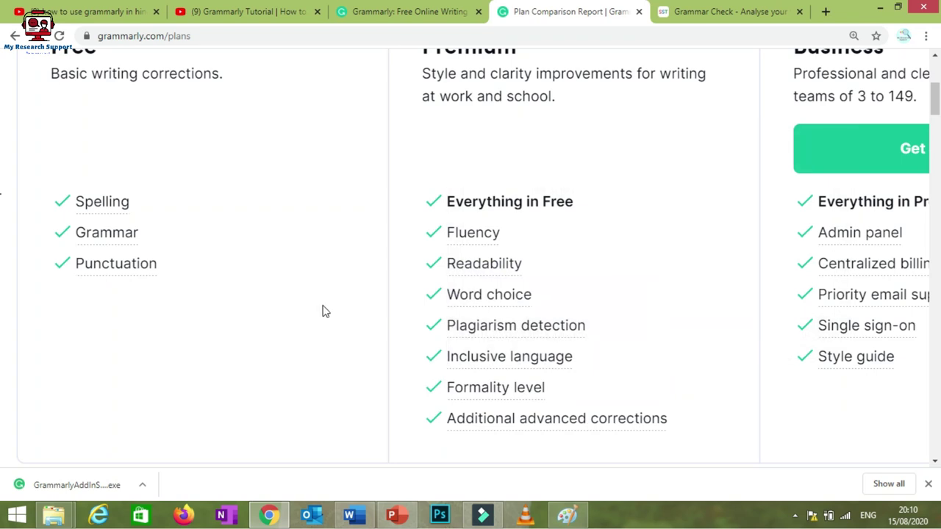
scroll(316, 302, "up", 1)
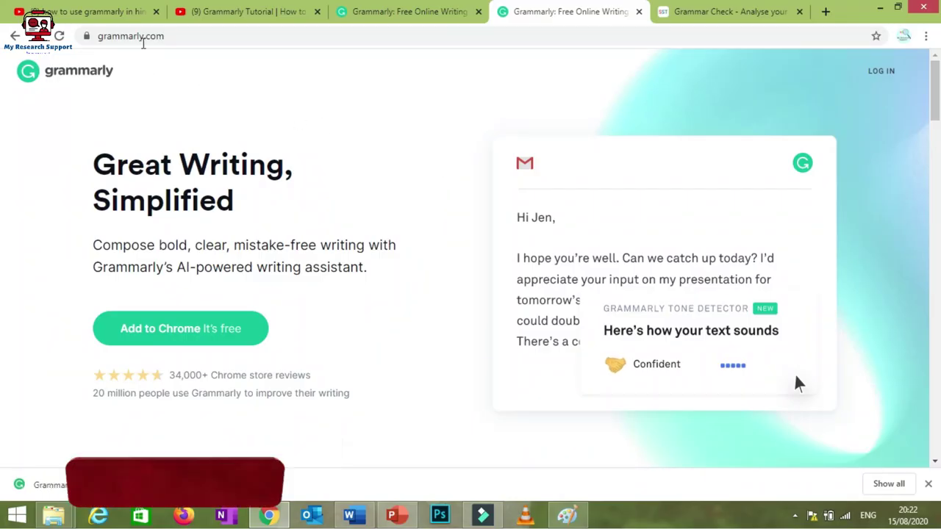
- Scroll the Grammarly homepage down to the footer's Product links, including Grammarly Premium
scroll(361, 242, "down", 6)
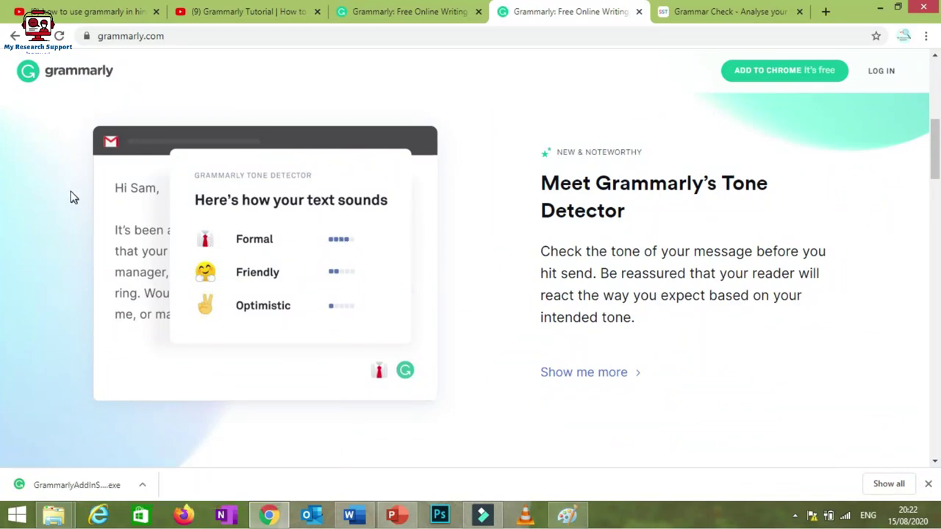
scroll(123, 189, "up", 2)
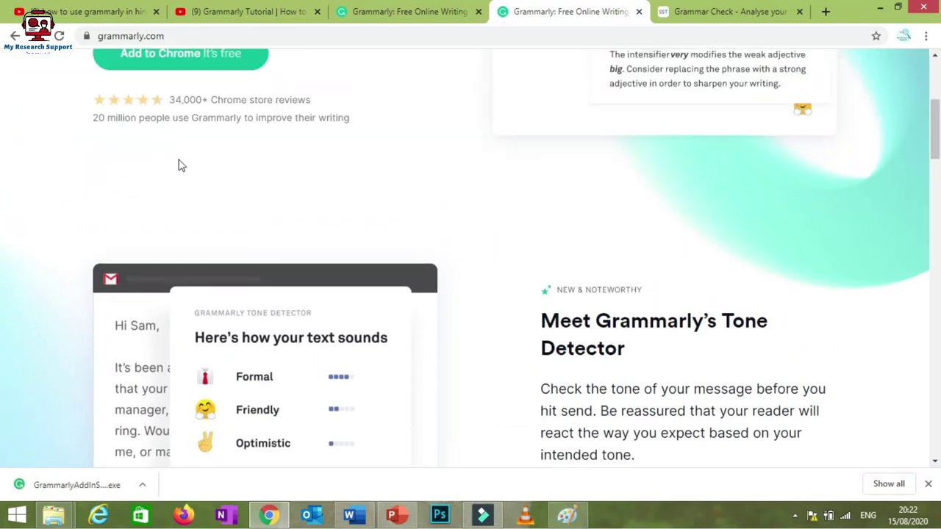
scroll(182, 166, "down", 1)
scroll(121, 213, "up", 3)
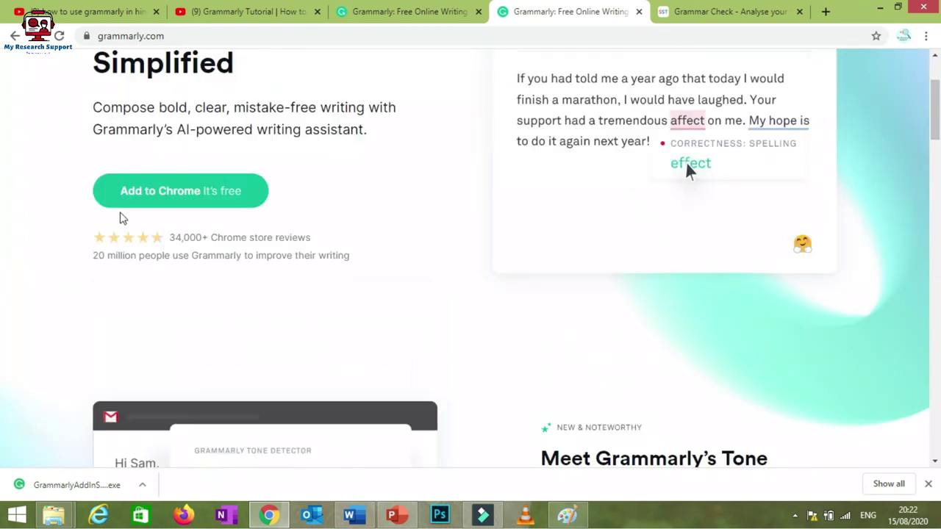
scroll(185, 218, "down", 5)
scroll(189, 227, "up", 3)
scroll(189, 228, "up", 2)
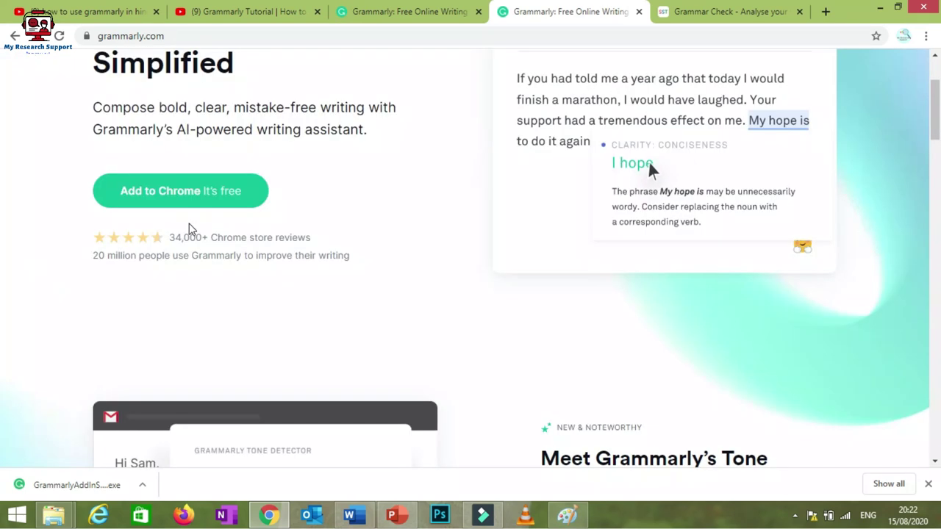
scroll(279, 242, "down", 9)
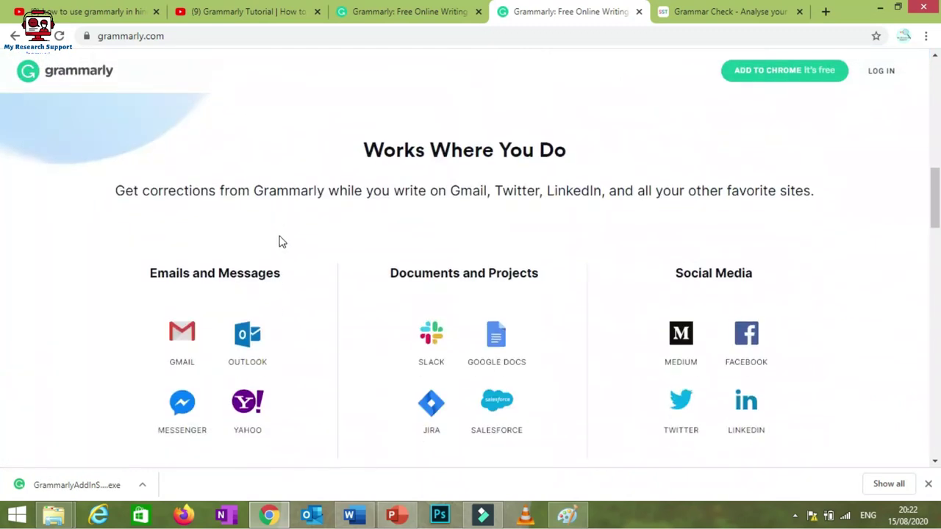
scroll(246, 211, "down", 2)
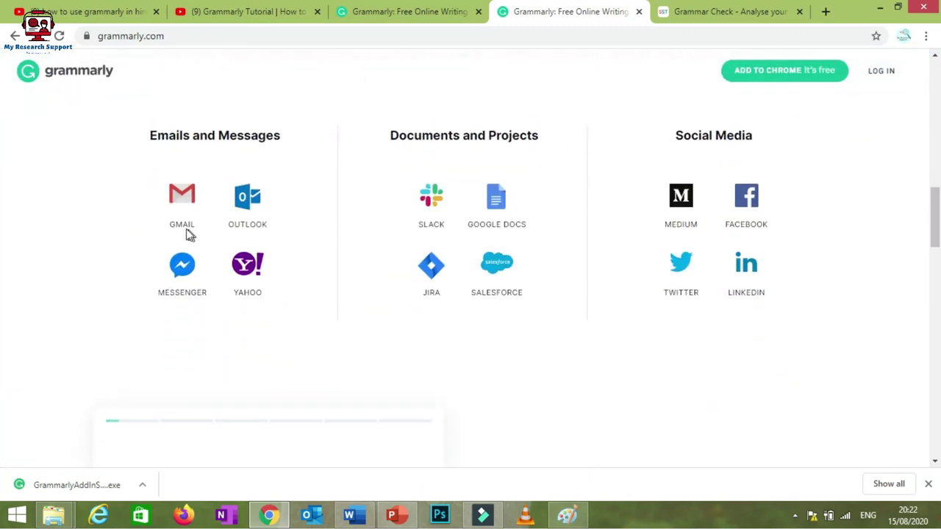
scroll(326, 213, "down", 6)
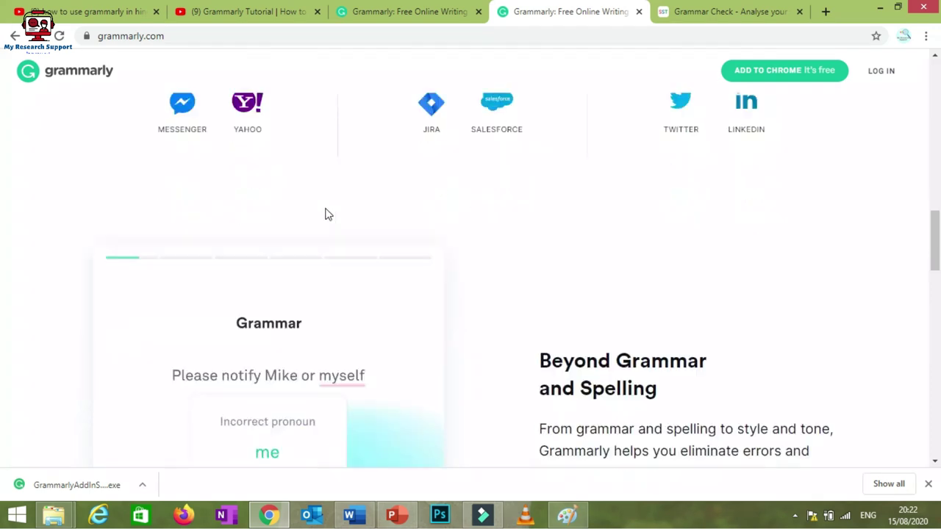
scroll(380, 209, "down", 12)
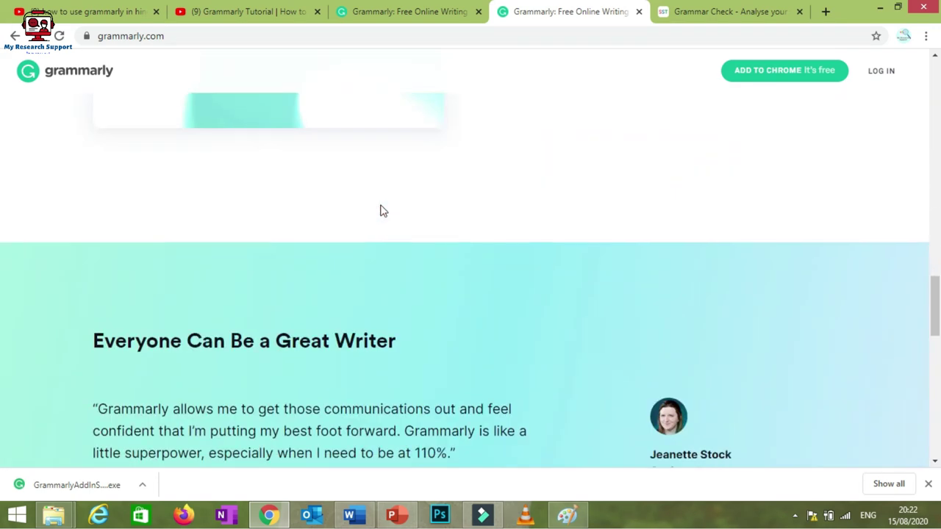
scroll(246, 225, "down", 3)
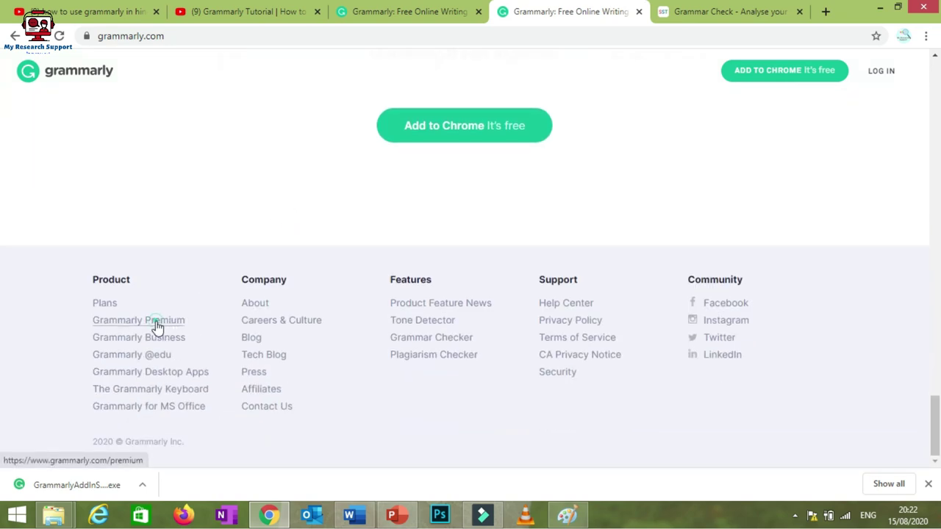
- Open the Grammarly Premium page from the footer and scroll into its free-versus-premium comparison
left_click(158, 326)
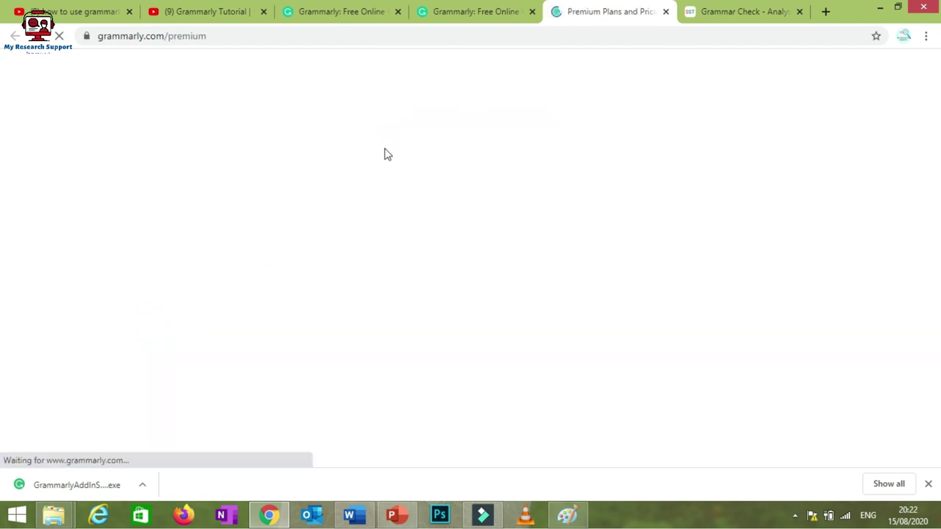
scroll(300, 213, "down", 3)
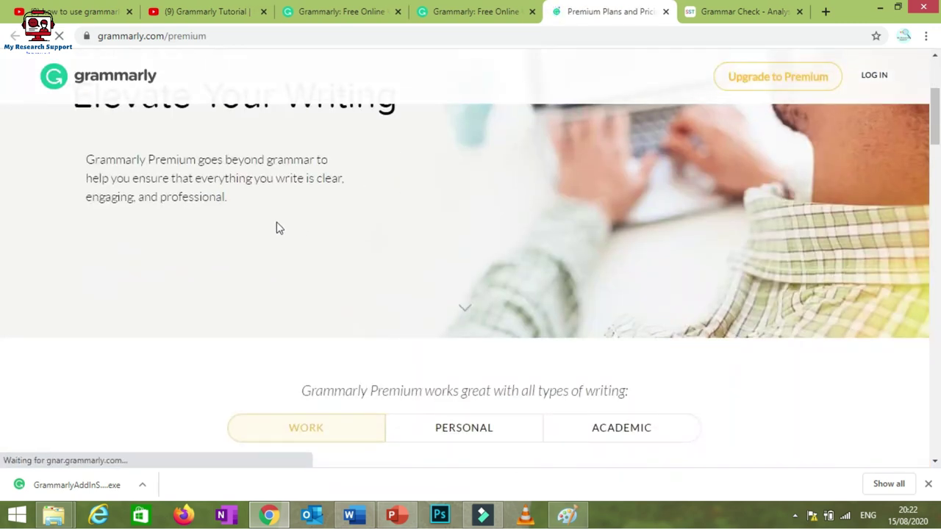
scroll(277, 228, "down", 3)
scroll(255, 223, "down", 7)
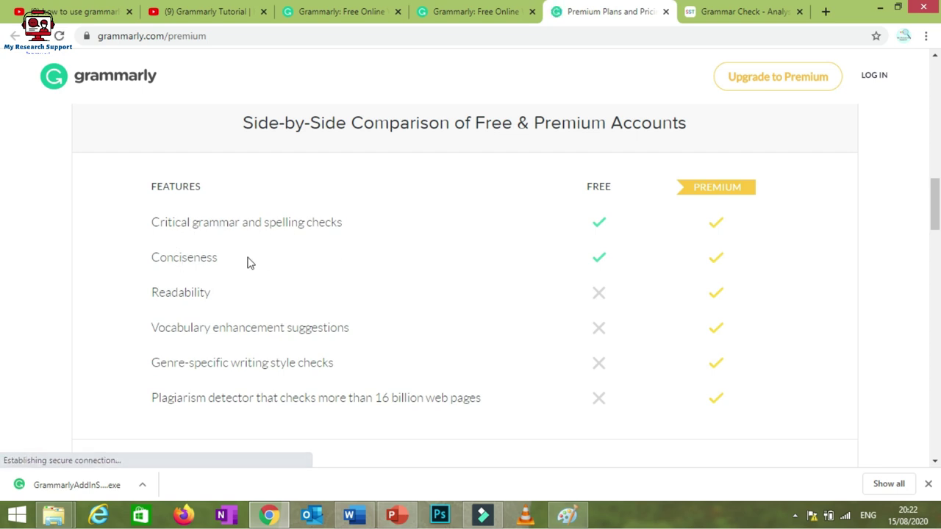
- Scroll to Prices and Plans: Monthly $29.95, Quarterly $19.98, Annual $11.66 per month
scroll(477, 250, "down", 2)
scroll(485, 242, "up", 1)
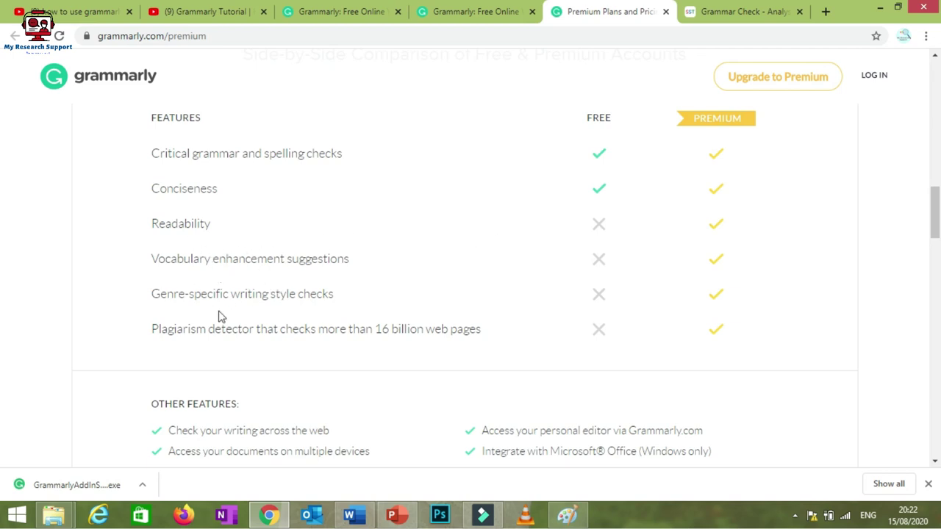
scroll(221, 309, "down", 2)
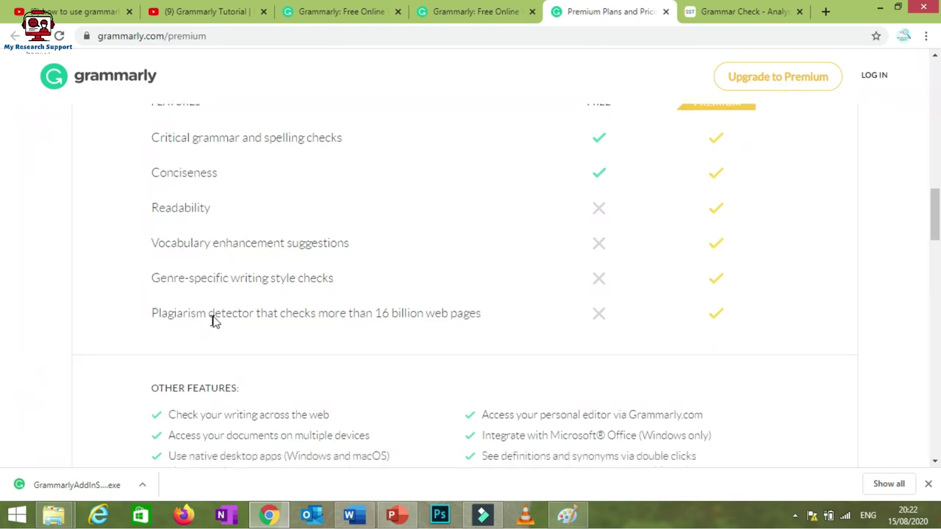
scroll(449, 271, "down", 2)
scroll(441, 274, "down", 5)
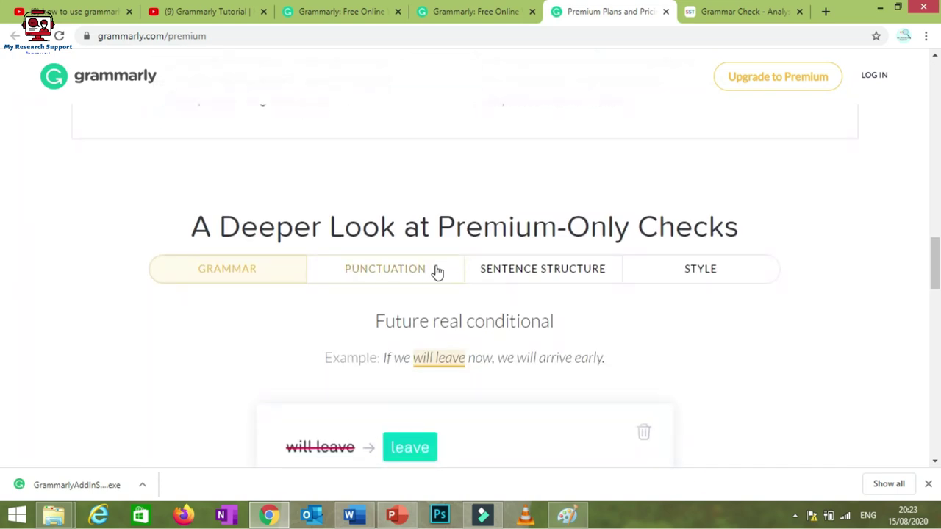
scroll(446, 273, "up", 3)
scroll(439, 275, "down", 3)
scroll(443, 267, "down", 7)
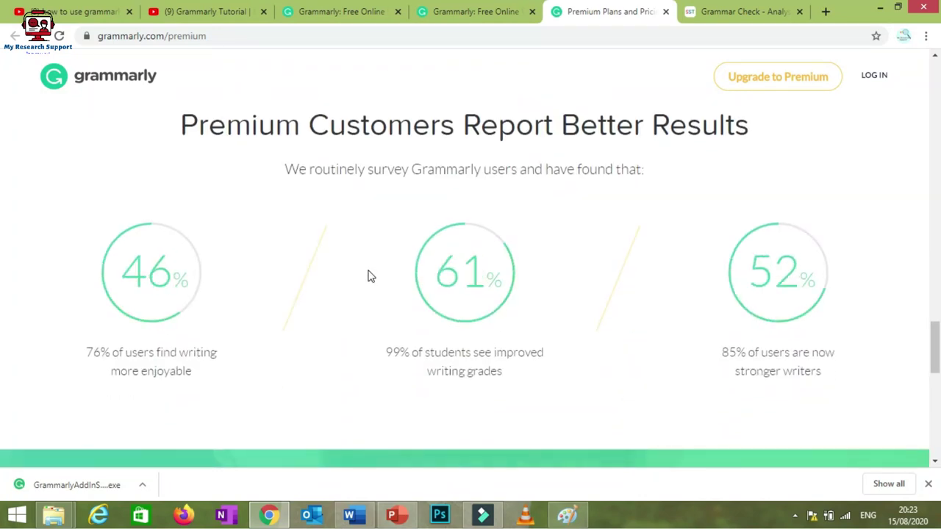
scroll(366, 275, "down", 3)
scroll(357, 267, "down", 2)
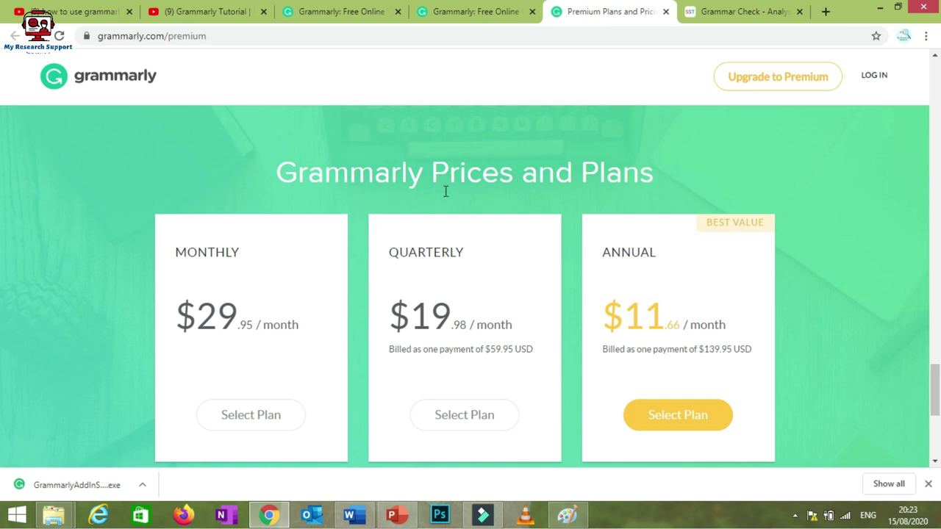
scroll(301, 225, "down", 2)
scroll(301, 225, "up", 1)
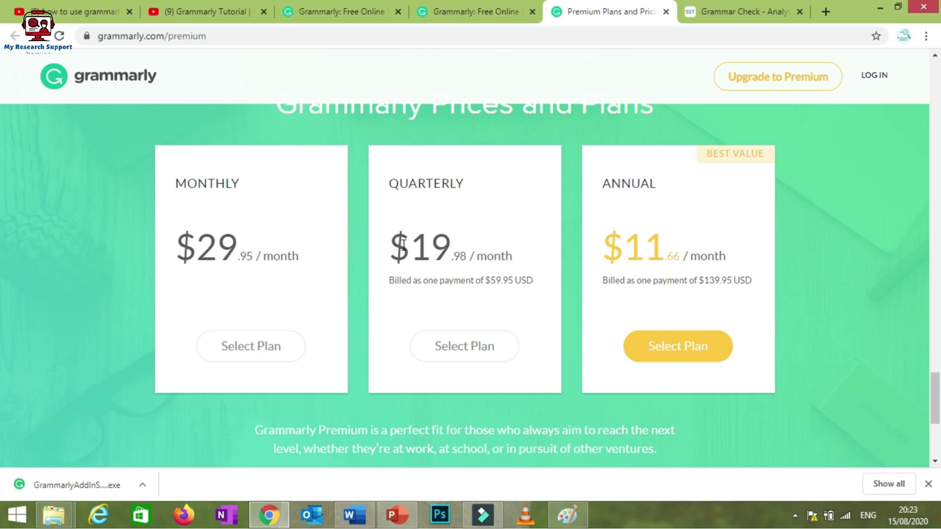
left_click_drag(396, 247, 530, 266)
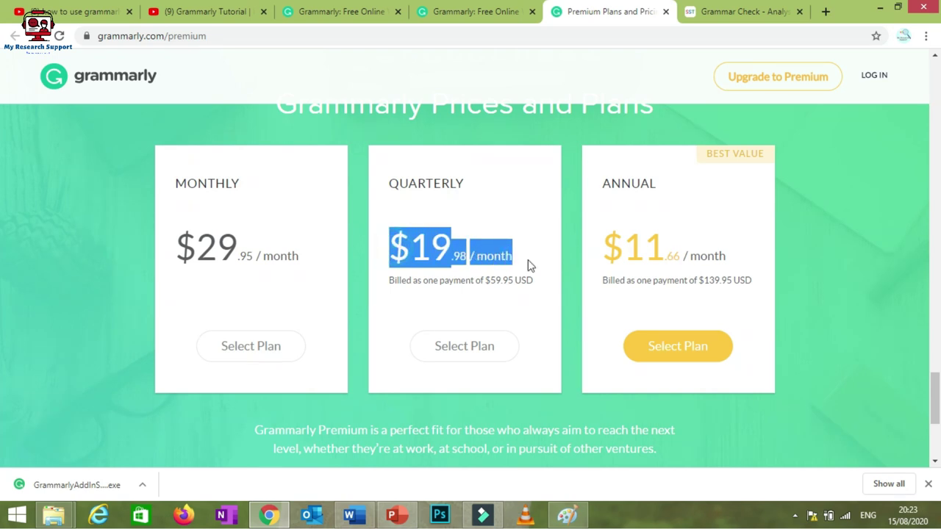
left_click_drag(604, 247, 724, 254)
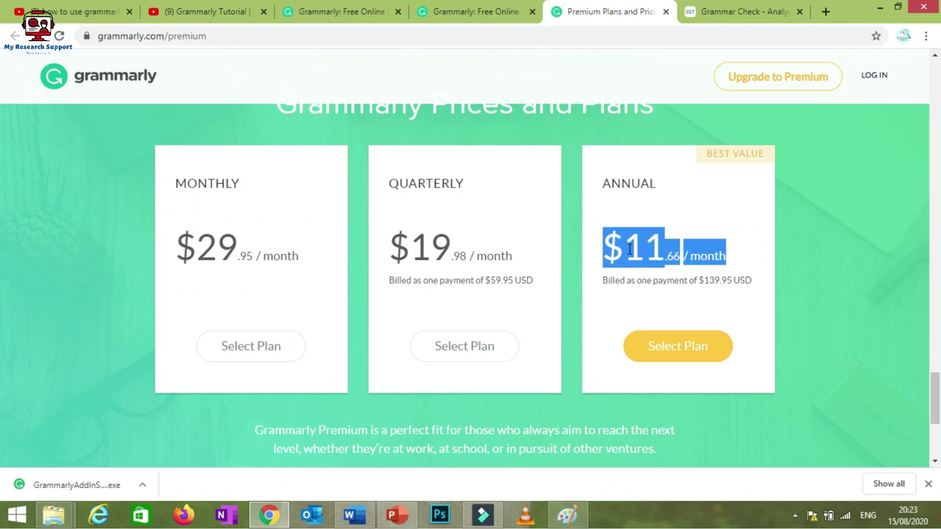
left_click(597, 299)
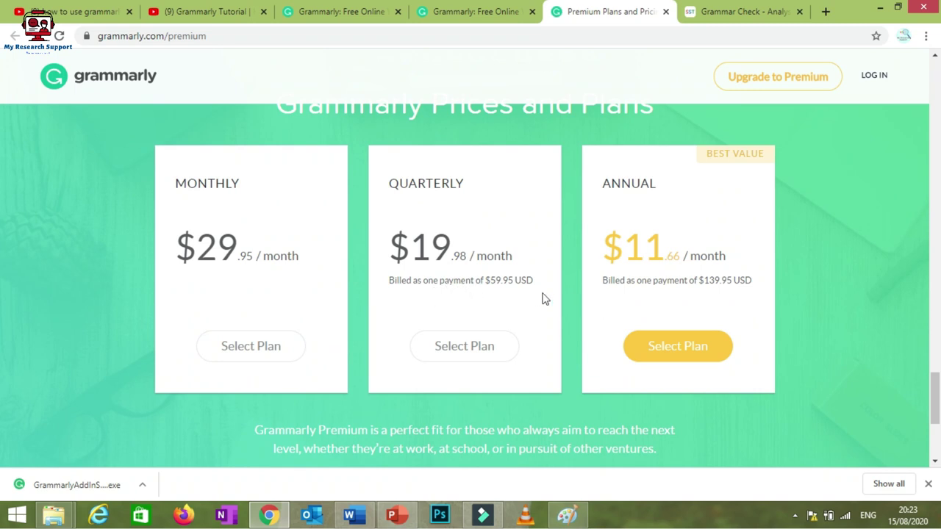
left_click_drag(605, 283, 714, 297)
left_click(701, 294)
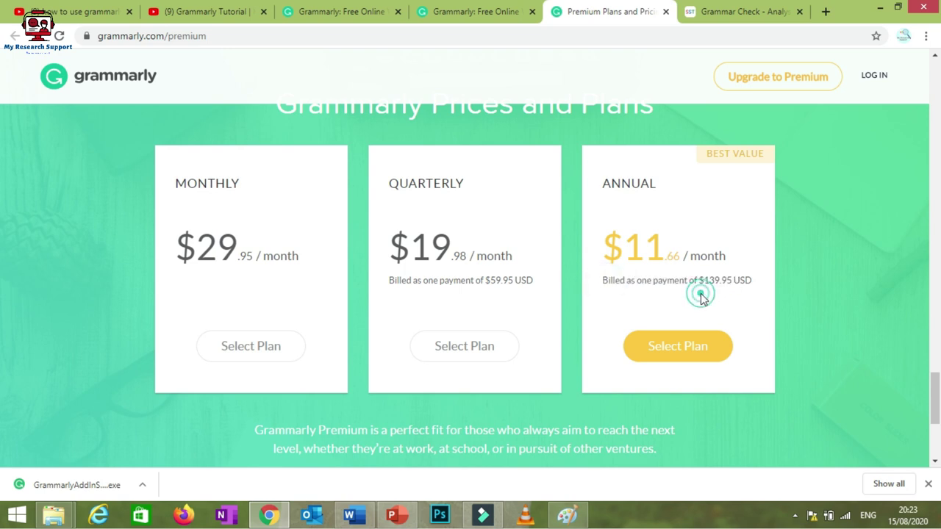